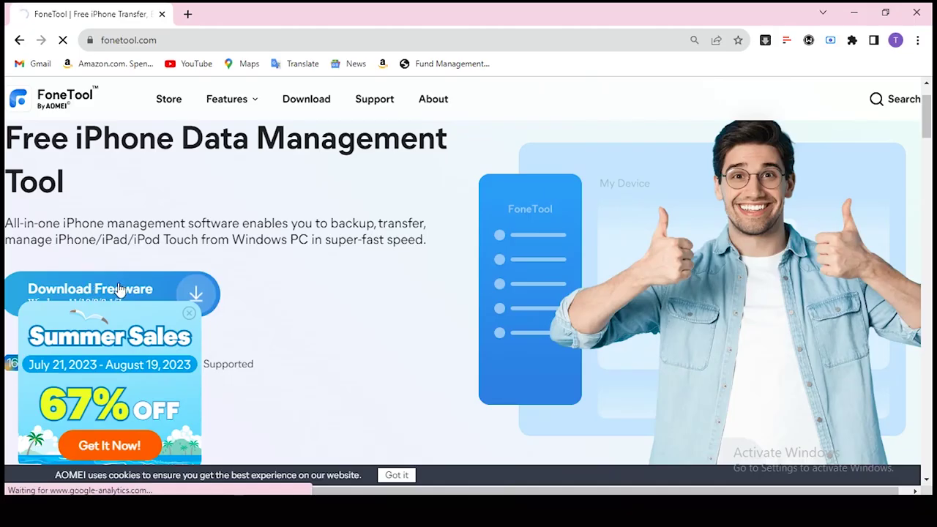
Download the FoneTool freeware installer and save it to the Downloads folder
click(120, 289)
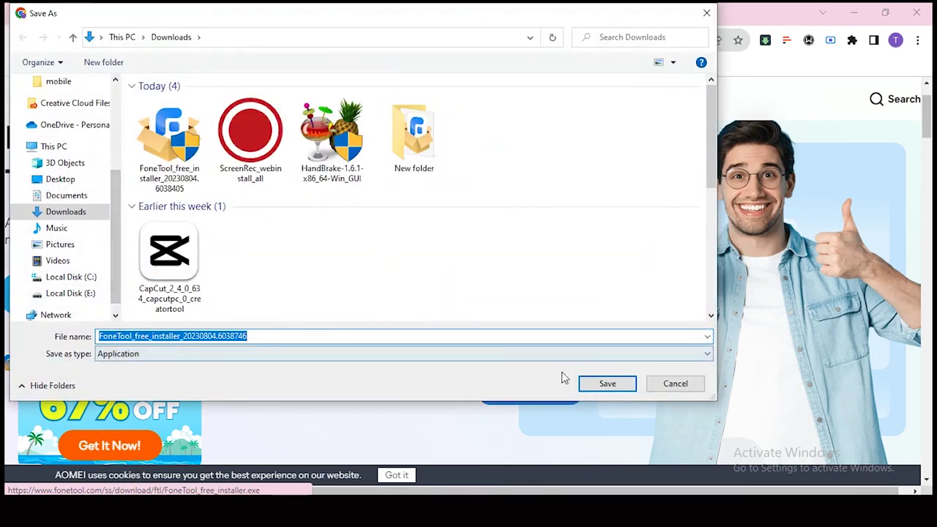
key(Return)
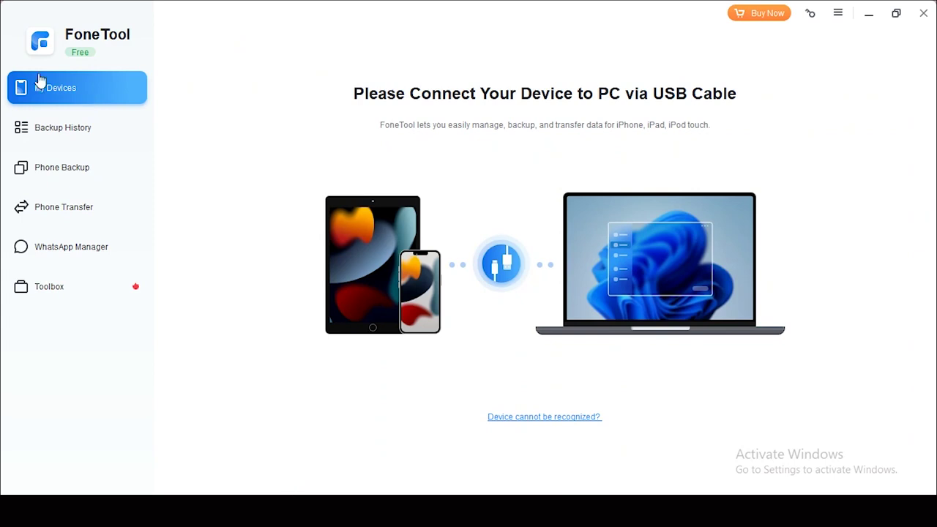
Browse the Phone Backup, Phone Transfer and Toolbox pages, then return to My Devices
click(97, 162)
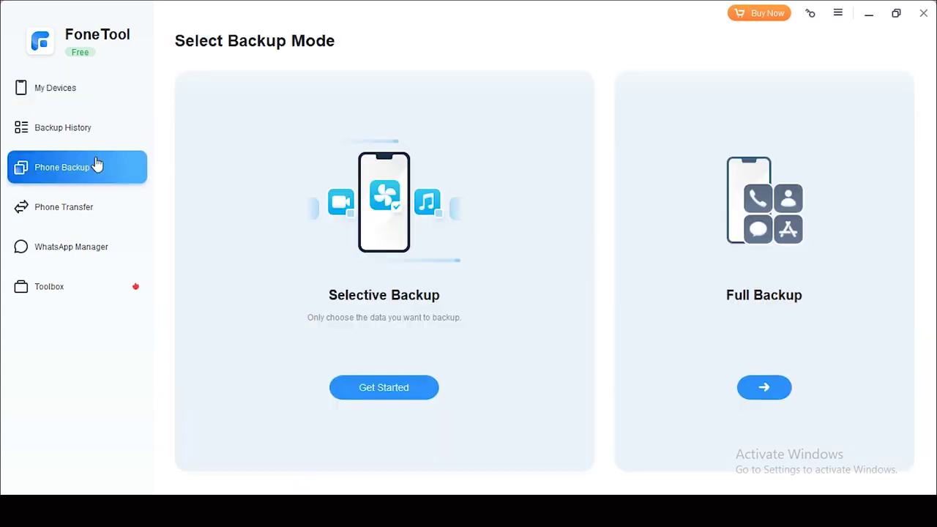
click(100, 221)
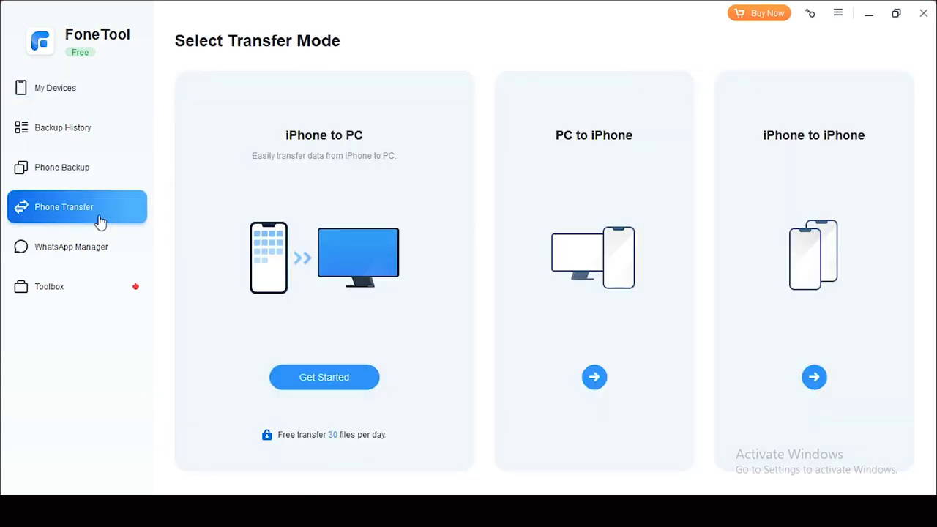
click(108, 291)
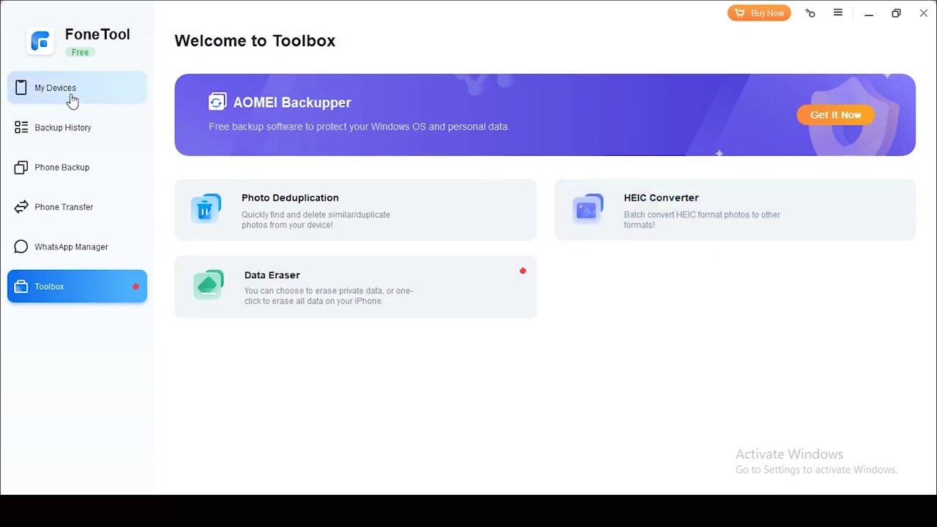
click(104, 105)
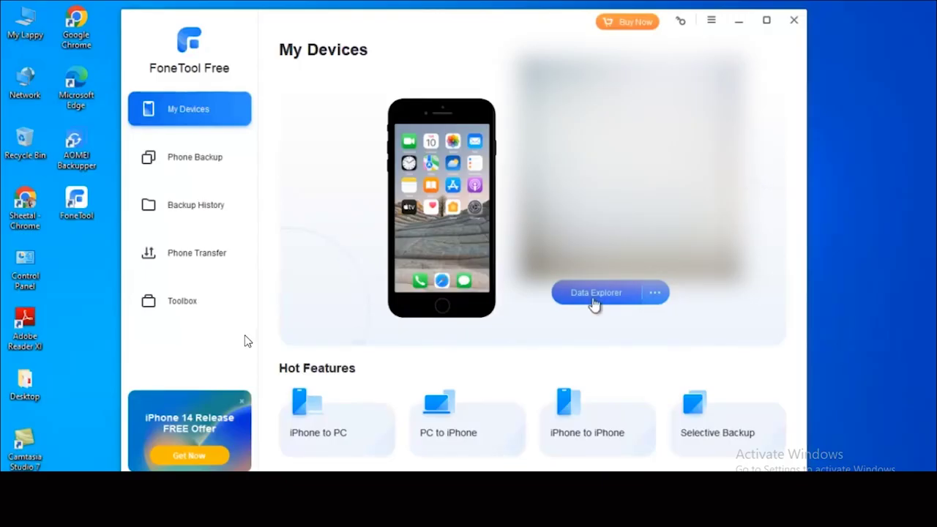
Open the data manager to browse the connected iPhone's data
click(595, 302)
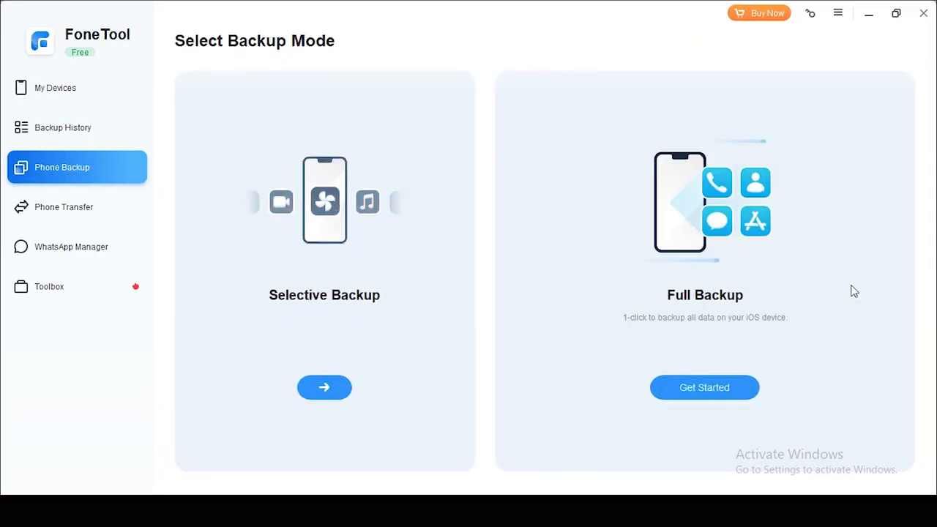
mouse_move(383, 285)
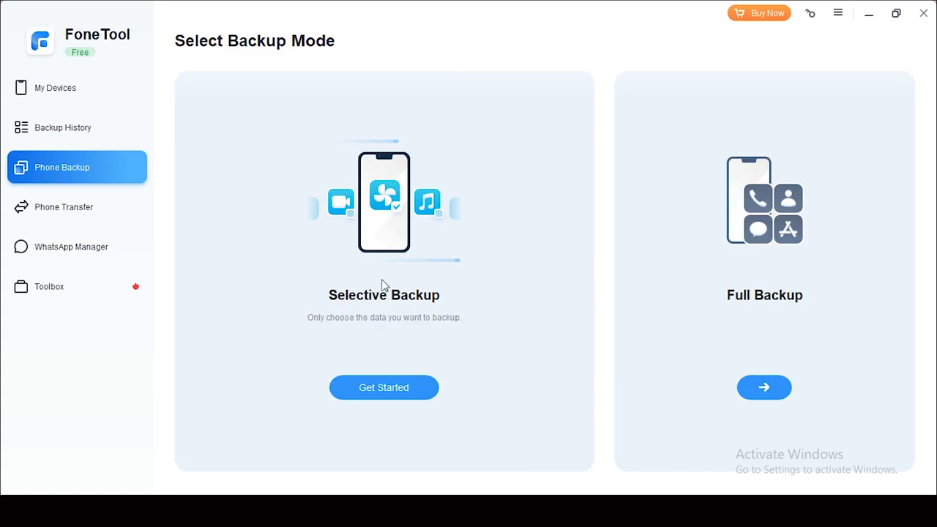
Show the transfer modes: iPhone to PC, PC to iPhone and iPhone to iPhone
click(106, 207)
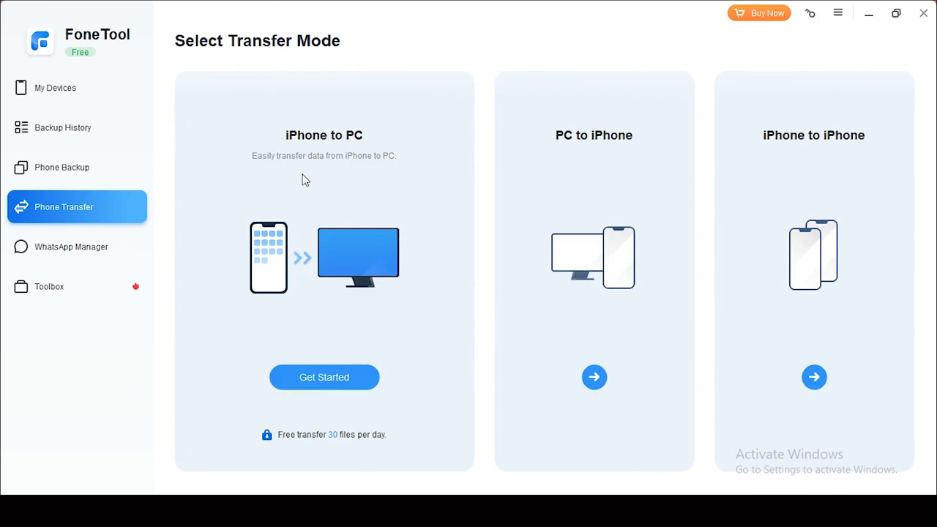